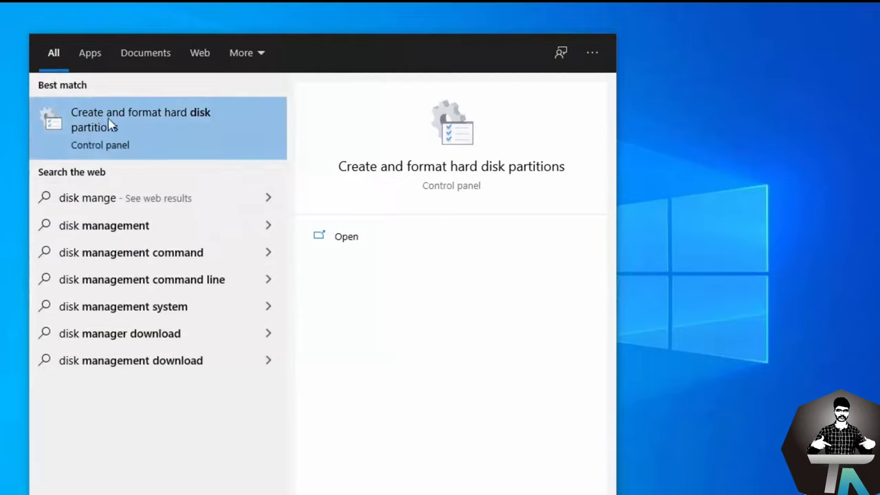
Open the tool for creating and formatting hard disk partitions and maximize its window
left_click(145, 122)
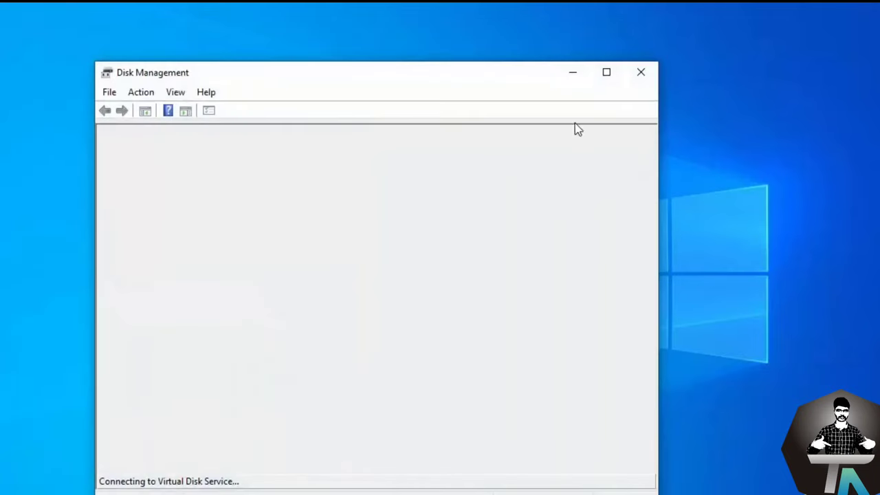
left_click(605, 74)
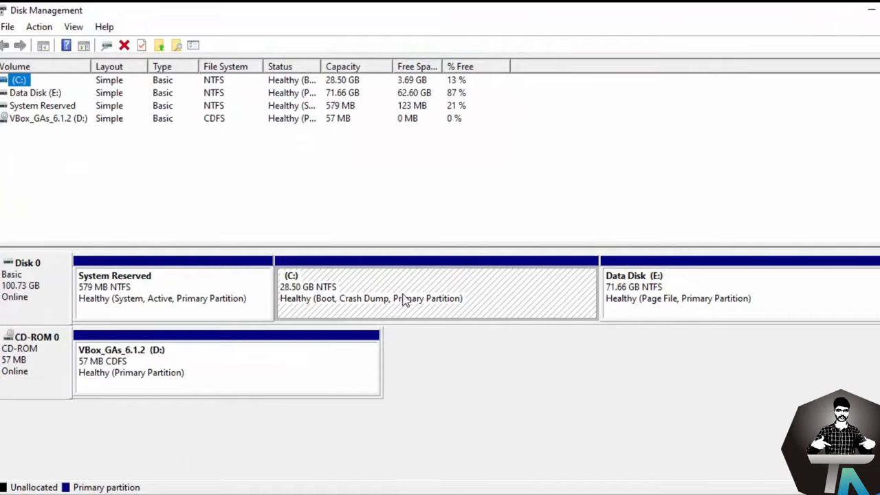
left_click(484, 366)
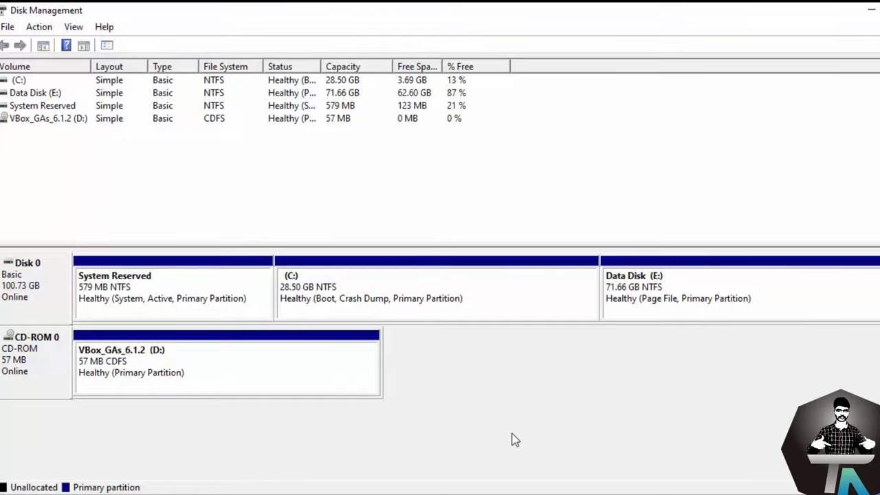
Inspect the C: and Data Disk (E:) partitions and check the free space of E: in File Explorer
left_click(466, 292)
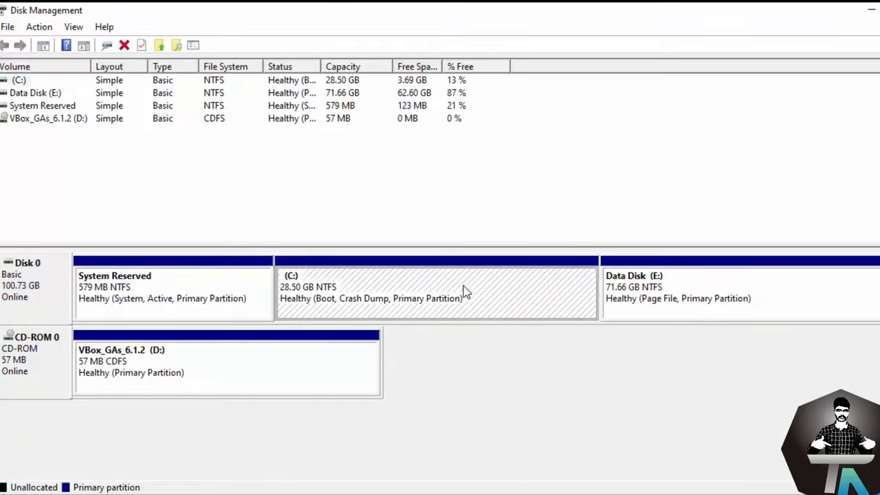
left_click(705, 297)
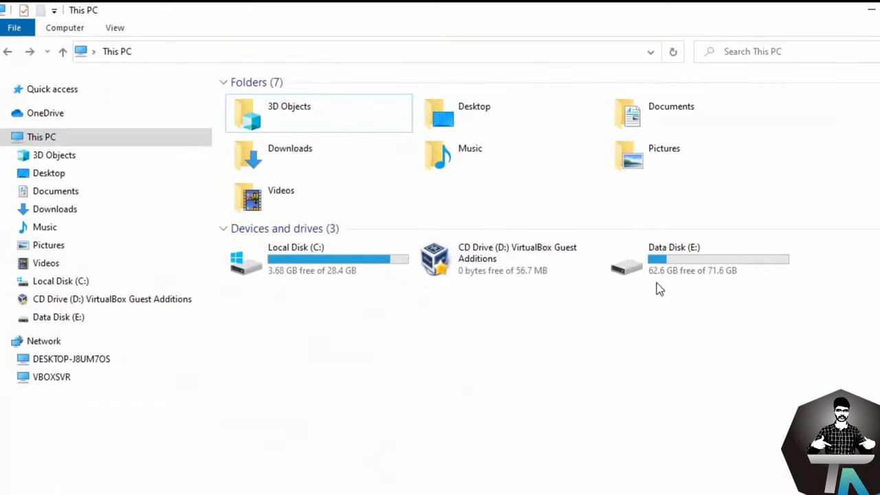
mouse_move(677, 283)
mouse_move(685, 258)
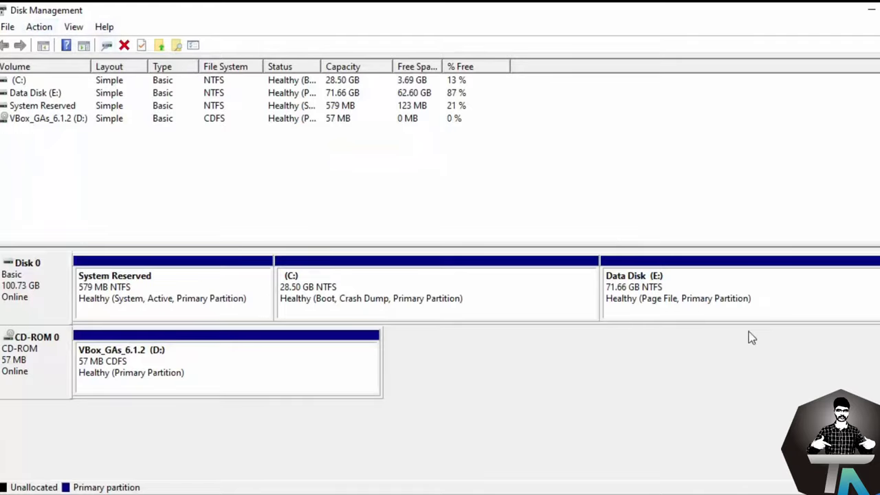
Start shrinking the Data Disk (E:) volume in Disk Management
right_click(715, 303)
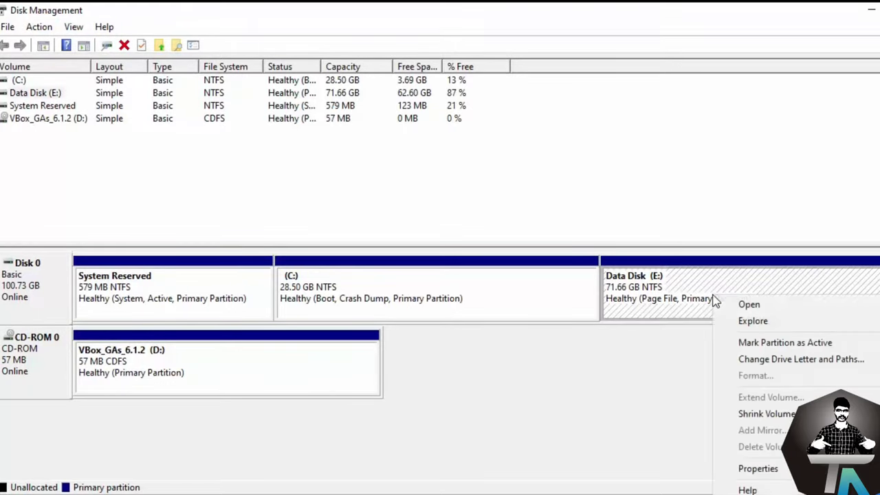
left_click(767, 414)
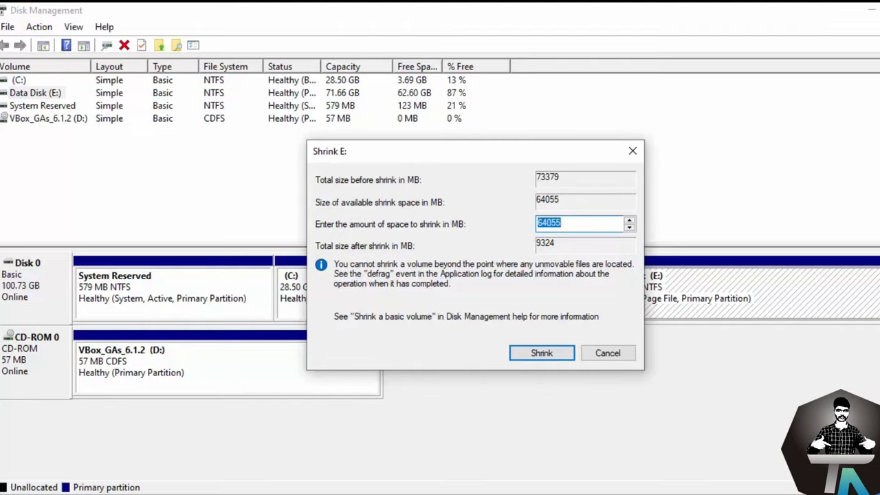
Switch to Calculator and compute 1024 × 20 to convert 20 GB to megabytes
key("super")
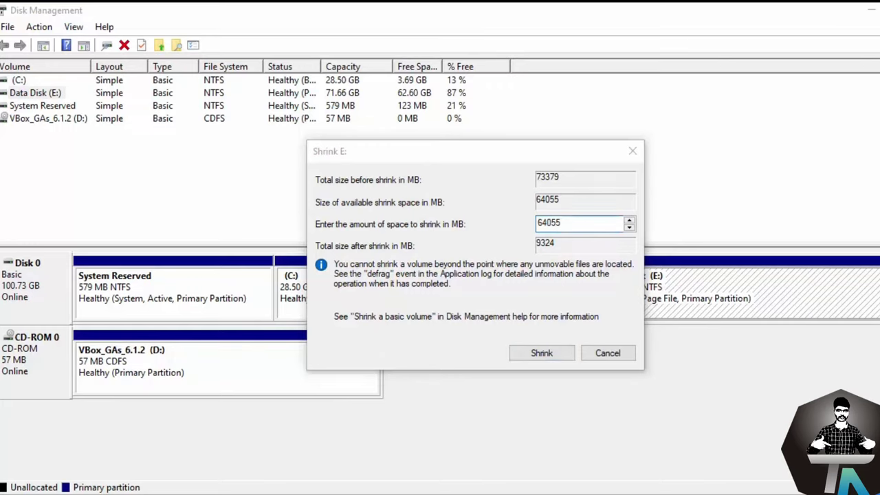
type("cal")
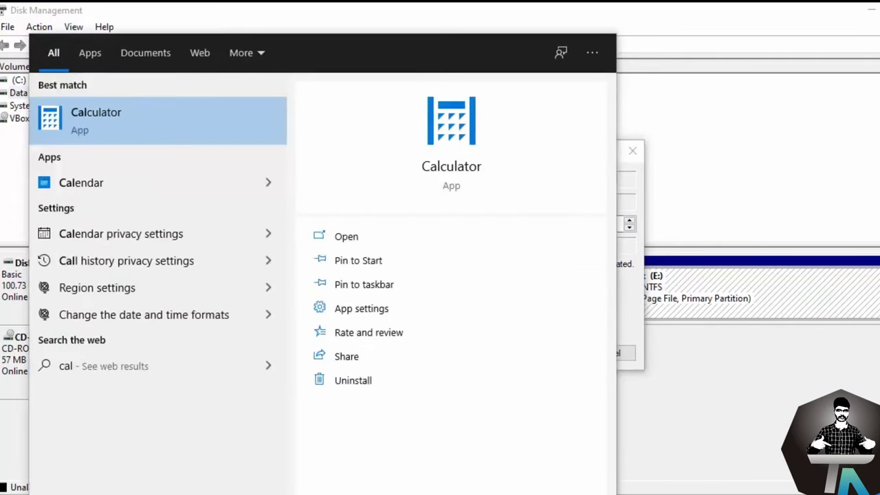
left_click(176, 117)
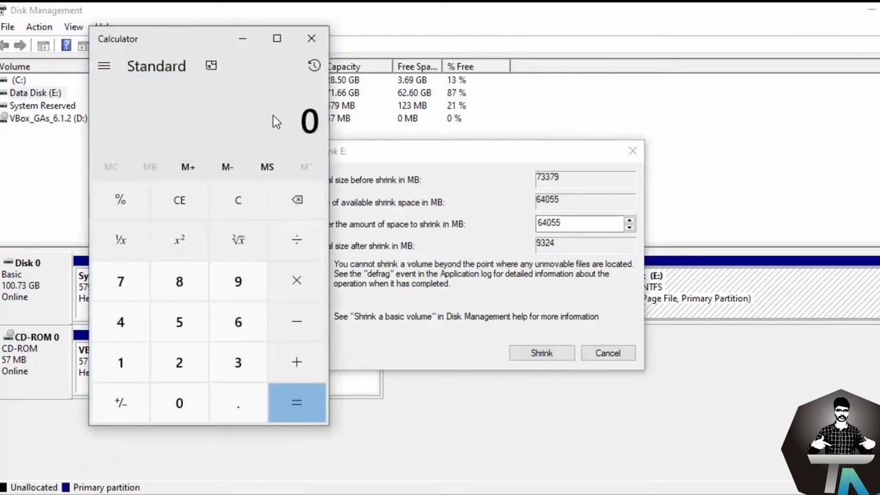
type("1024")
key("asterisk")
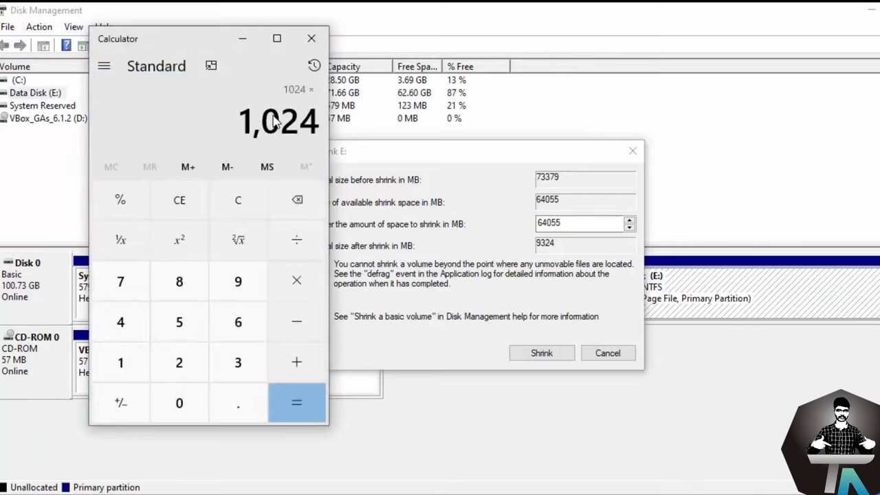
type("20")
key("Return")
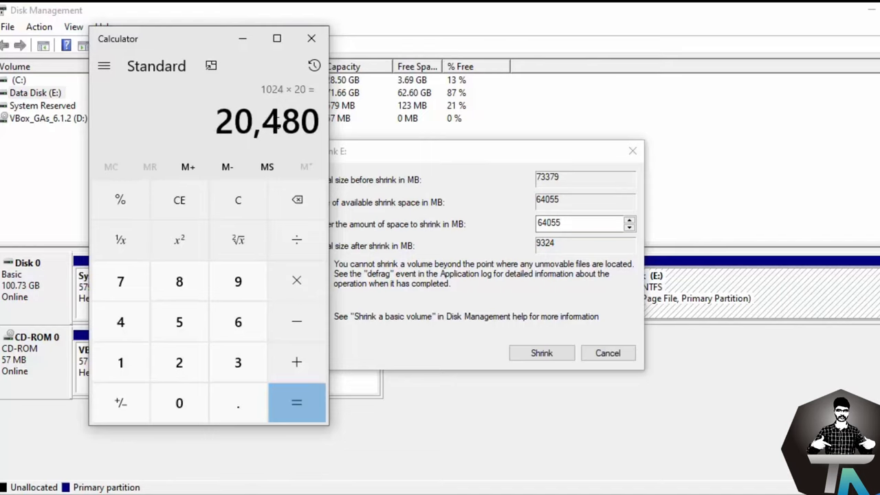
Set the amount of space to shrink from E: to 20480 MB and carry out the shrink
left_click(555, 221)
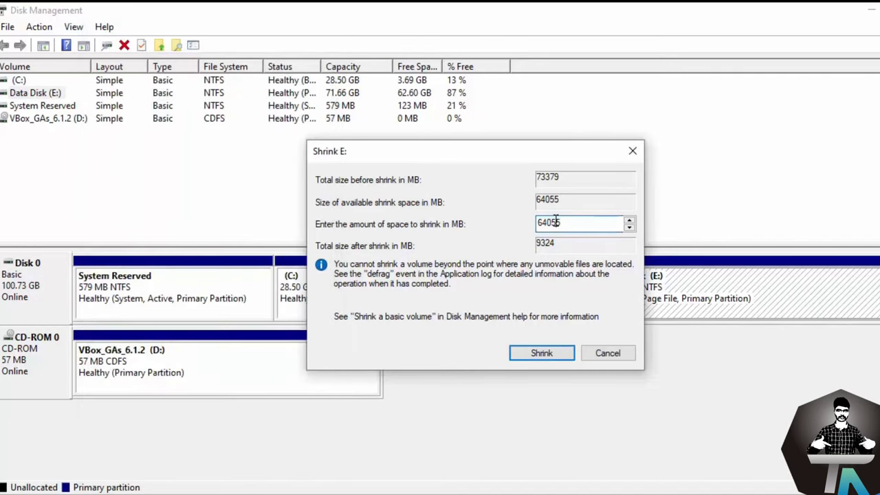
double_click(556, 220)
type("20480")
left_click(536, 355)
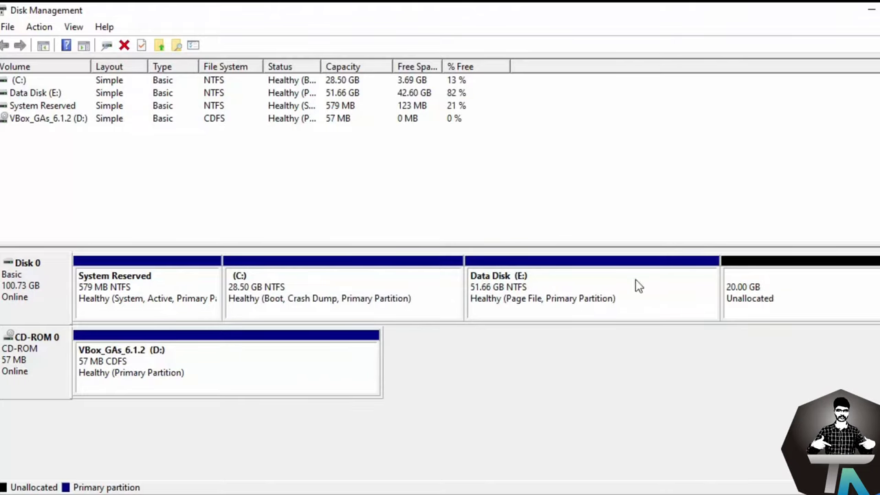
Start a new simple volume on the unallocated space, using the full 20480 MB as its size
left_click(782, 299)
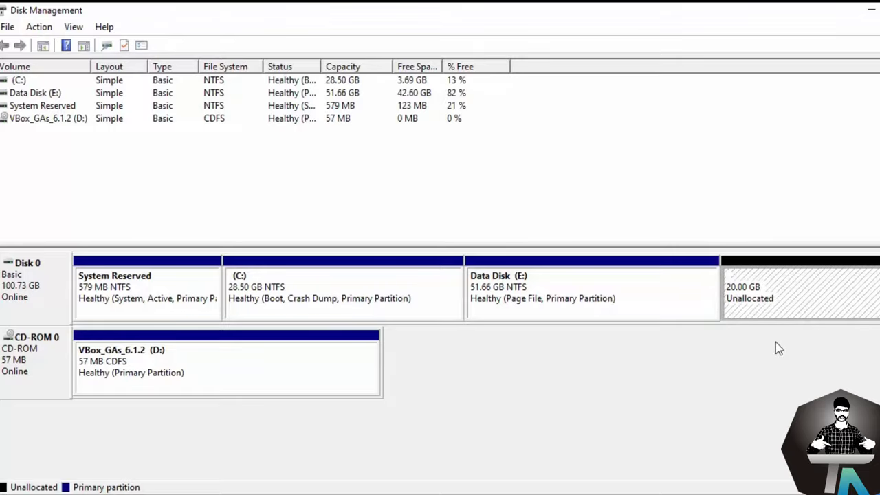
right_click(792, 292)
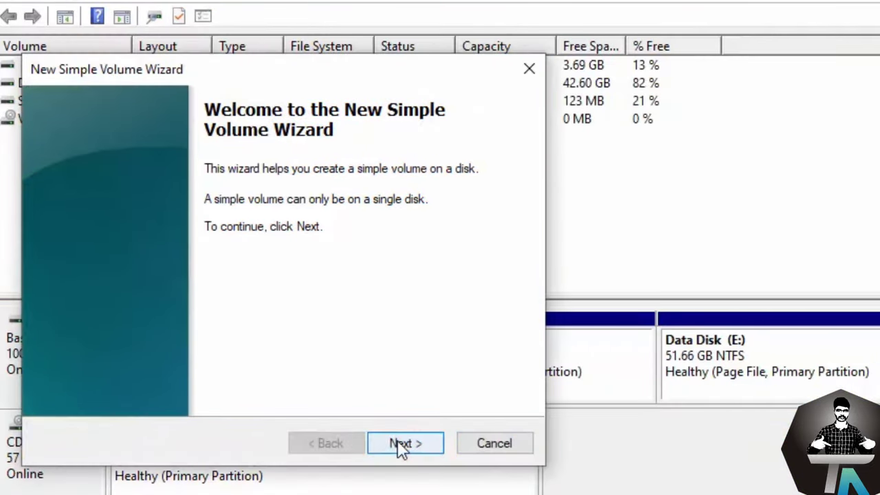
left_click(400, 444)
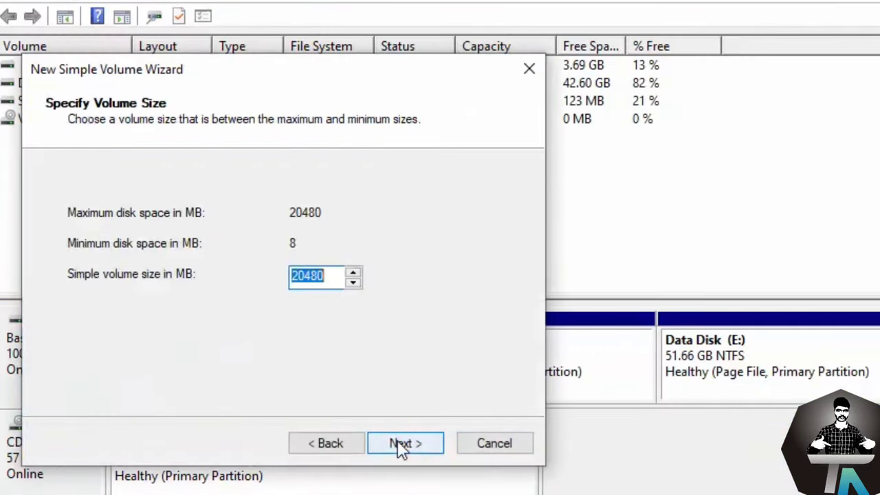
left_click(402, 444)
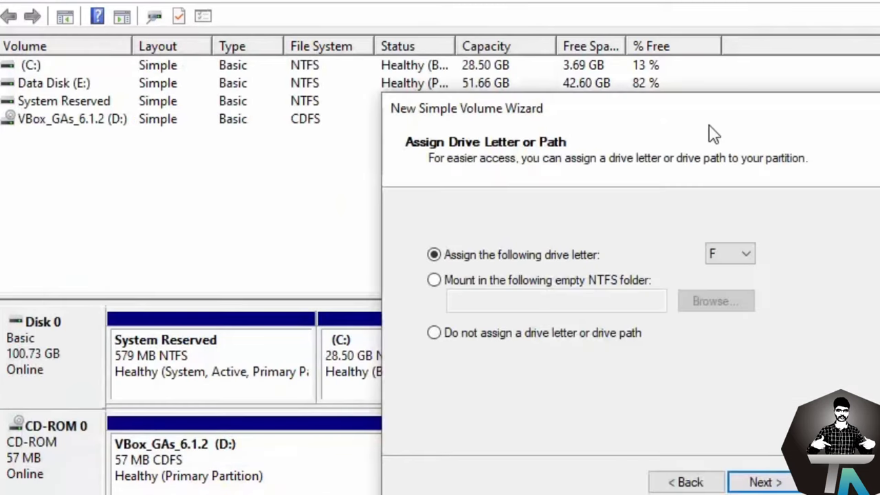
Review the available drive letters and assign the letter F to the new volume
left_click_drag(628, 130, 728, 144)
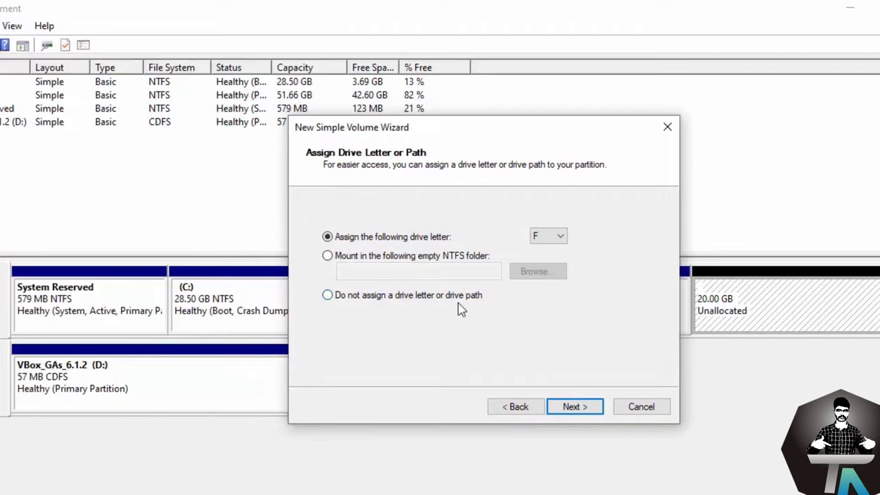
left_click(545, 242)
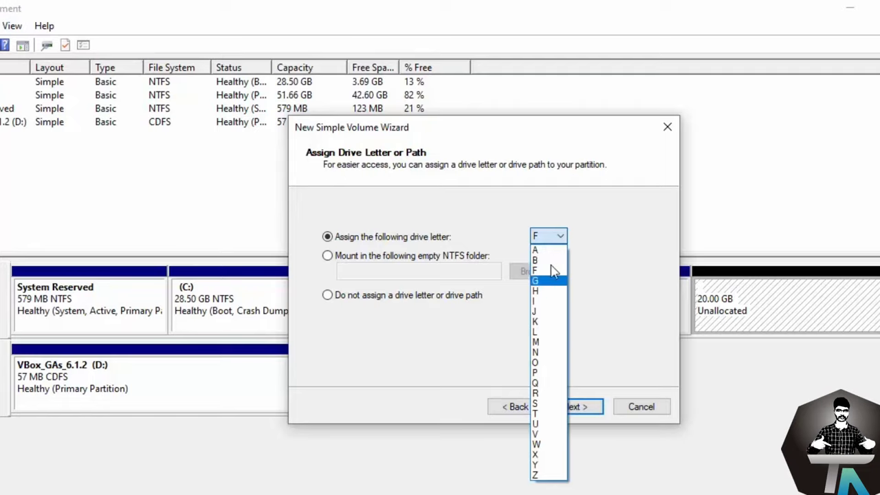
left_click(593, 236)
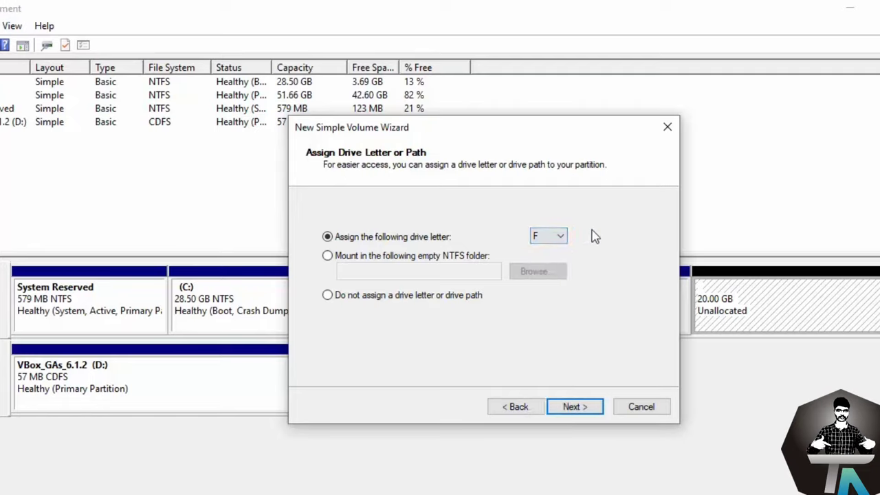
left_click(547, 237)
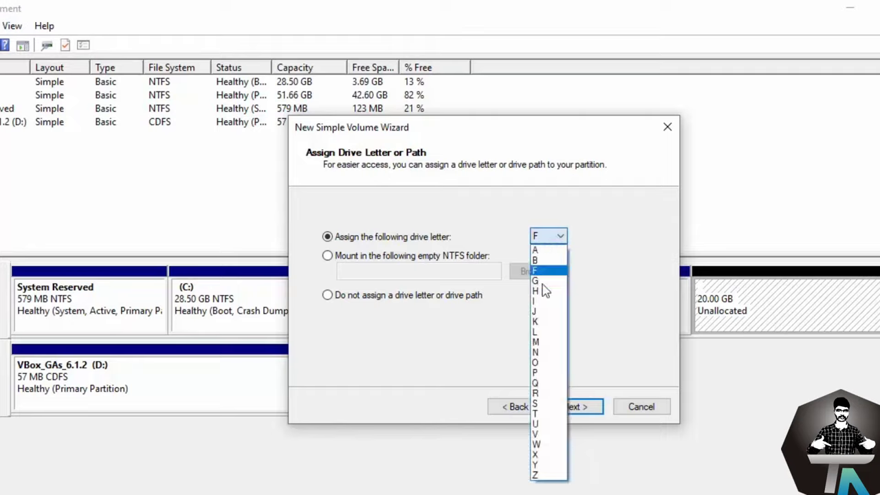
left_click(599, 307)
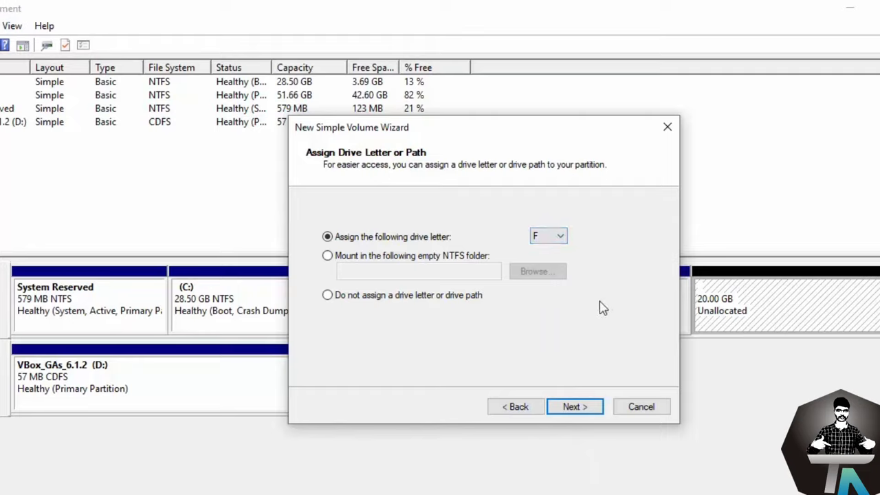
left_click(575, 407)
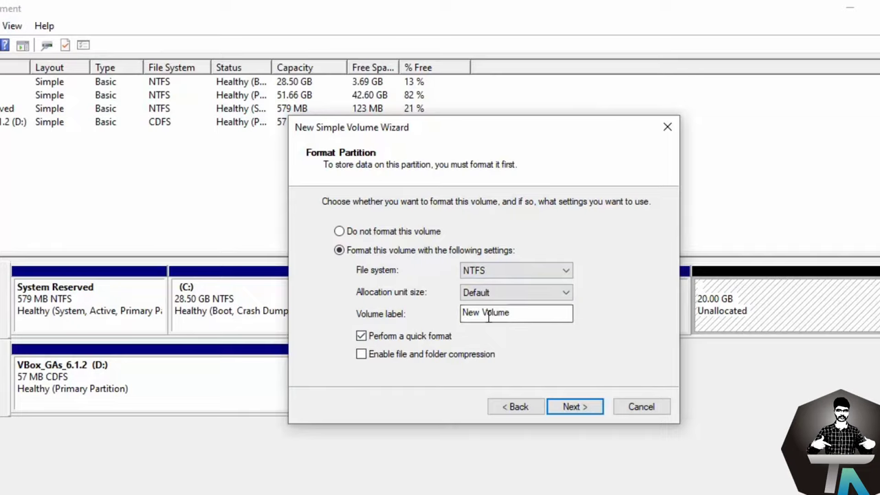
Create the volume with a quick NTFS format, default allocation unit size and the label New Volume
left_click(570, 407)
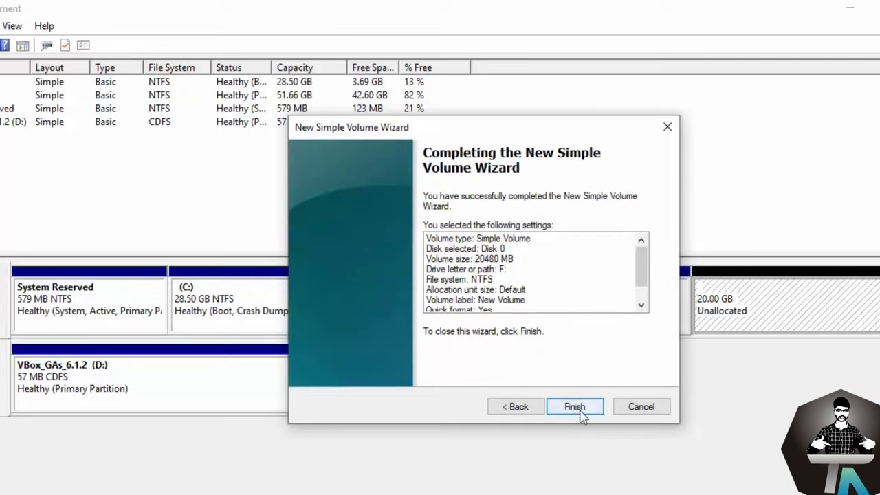
left_click(575, 408)
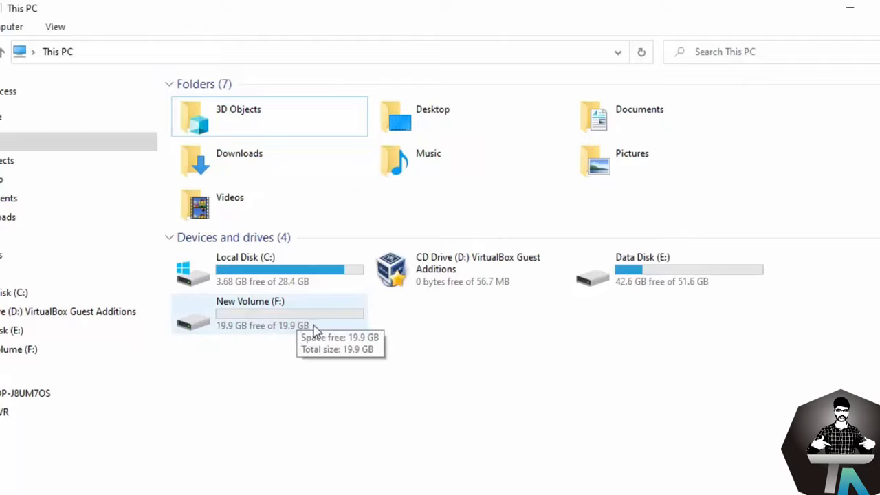
Move the BlueStacks folder from Data Disk (E:) to New Volume (F:) in File Explorer
double_click(638, 279)
key("Down")
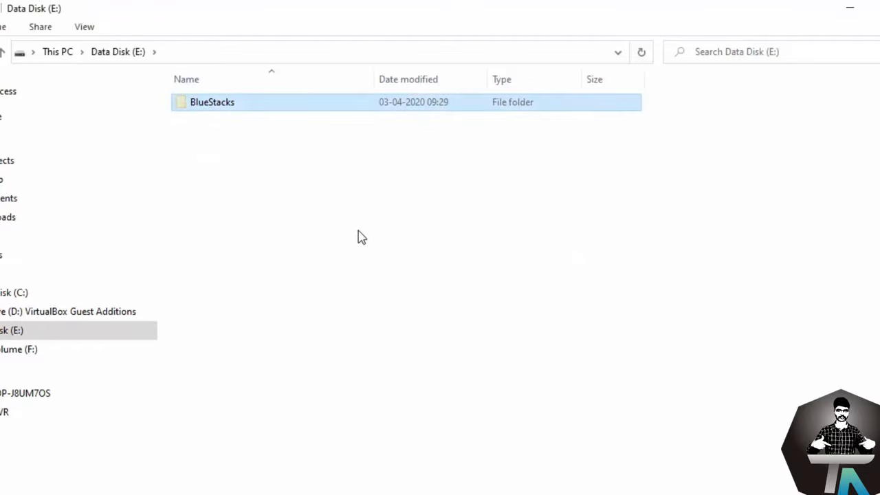
left_click(2, 51)
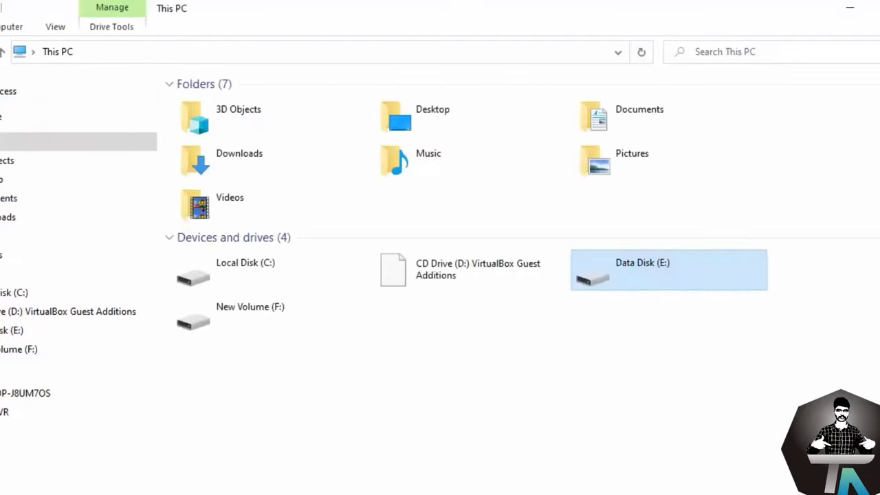
double_click(249, 326)
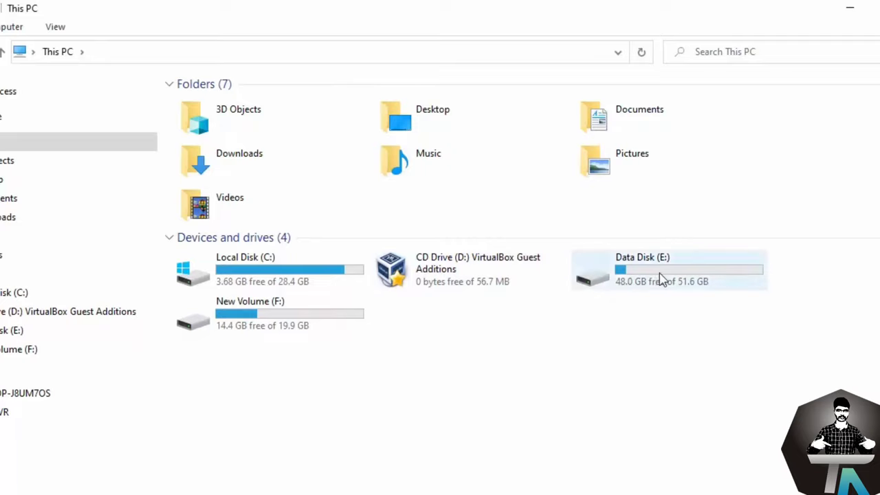
Check the space on Data Disk (E:), switch to Disk Management and select the E: partition
mouse_move(661, 277)
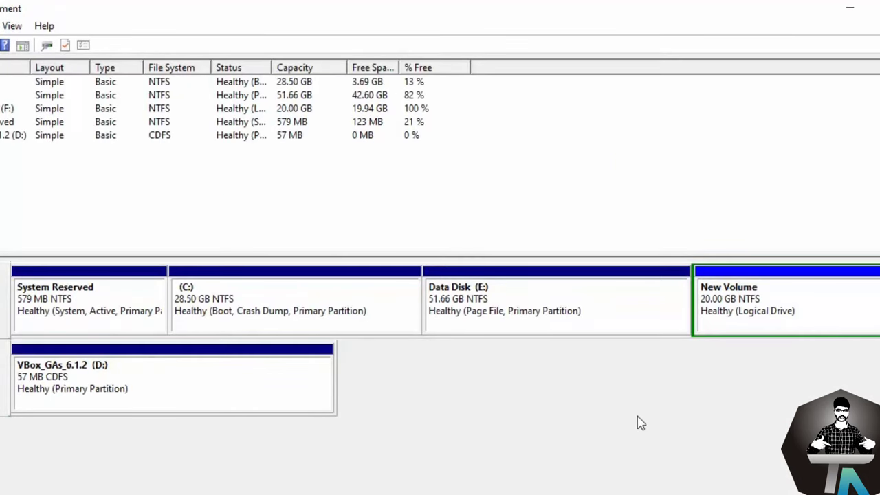
left_click(560, 304)
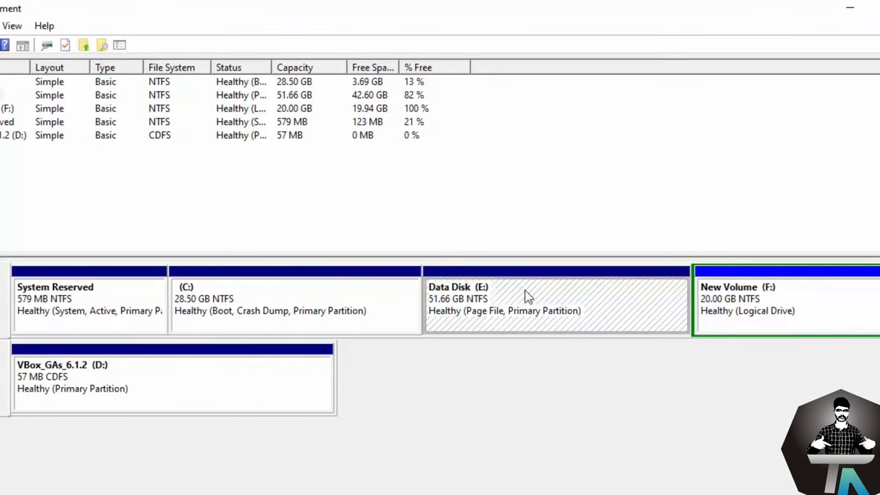
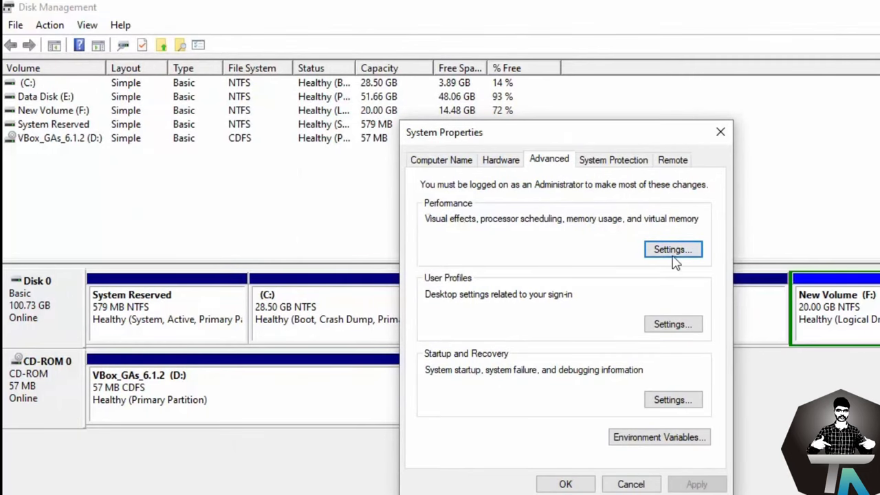
Open the virtual memory settings from the advanced performance options
left_click(668, 250)
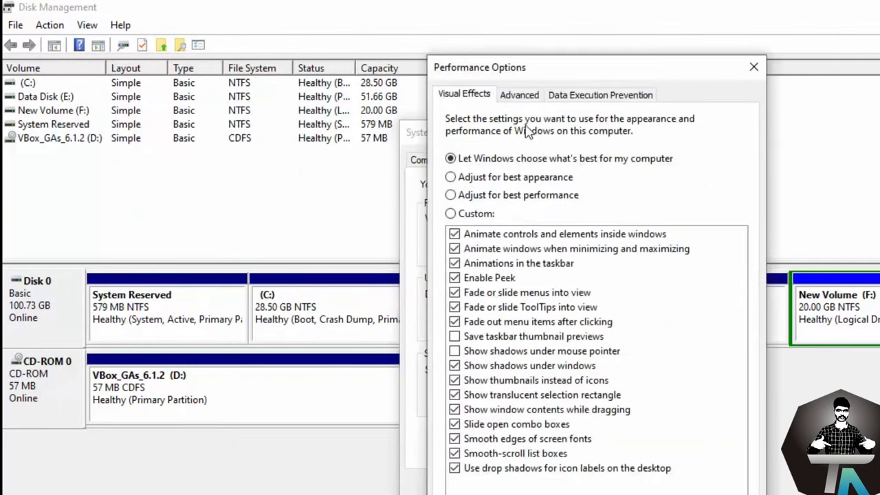
left_click(521, 97)
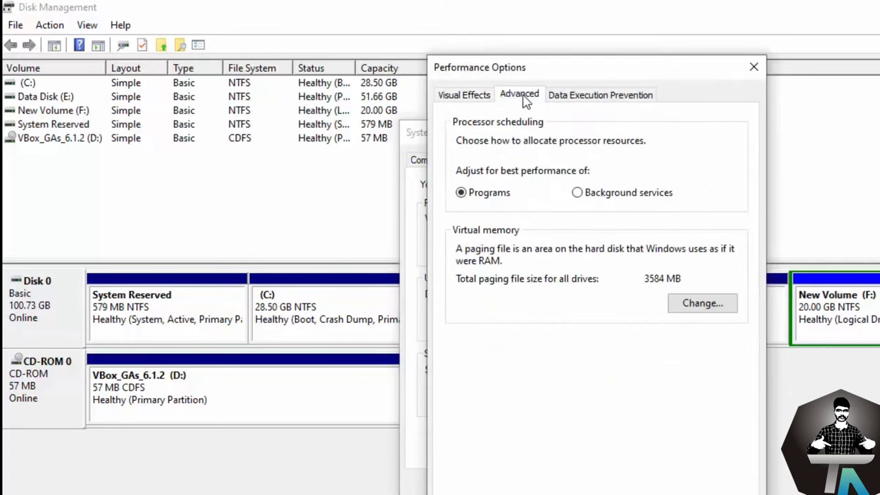
left_click(694, 308)
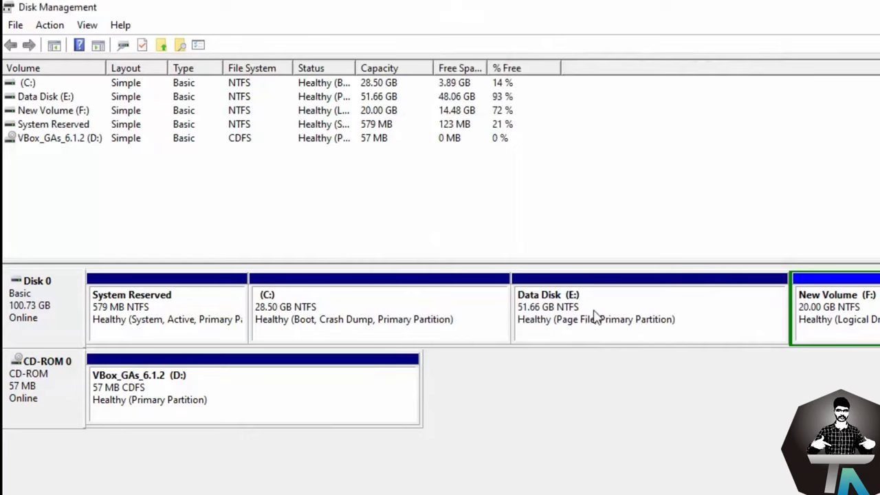
Check in Disk Management which volume operations are available for Data Disk (E:), and return to the virtual memory settings
right_click(595, 312)
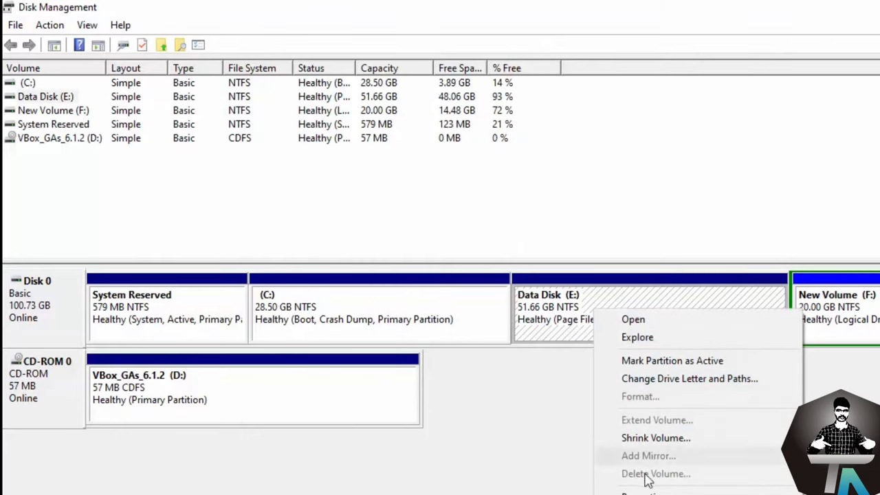
left_click(538, 384)
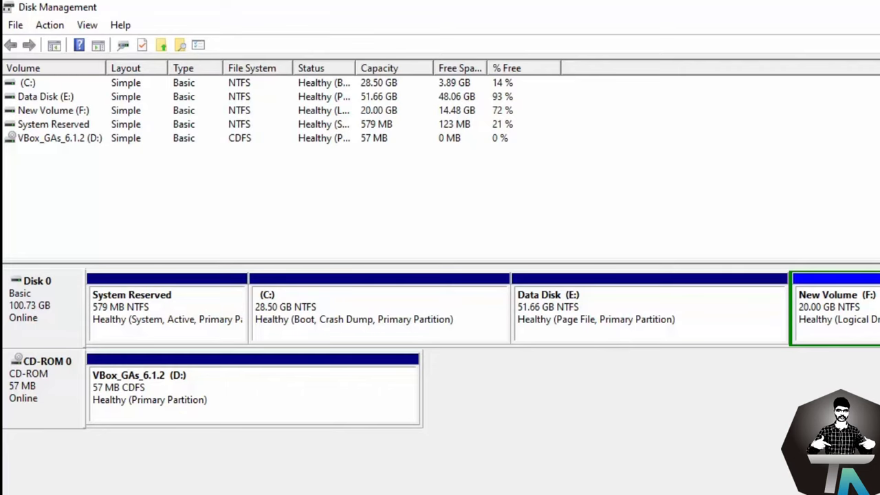
left_click(626, 462)
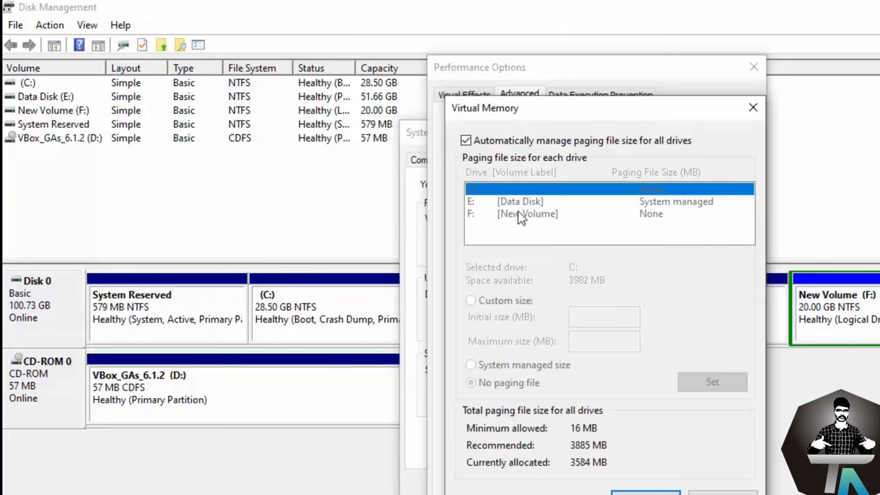
Turn off automatic paging file management for all drives and set Data Disk (E:) to no paging file
left_click(466, 141)
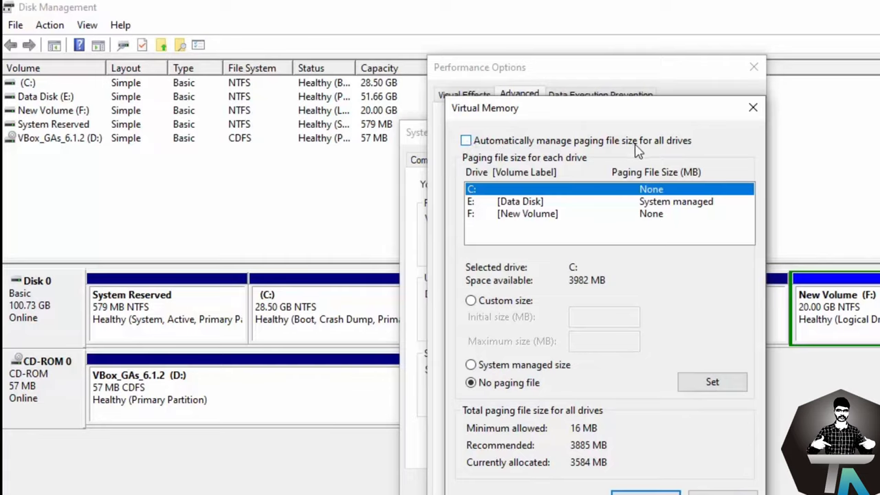
left_click(513, 203)
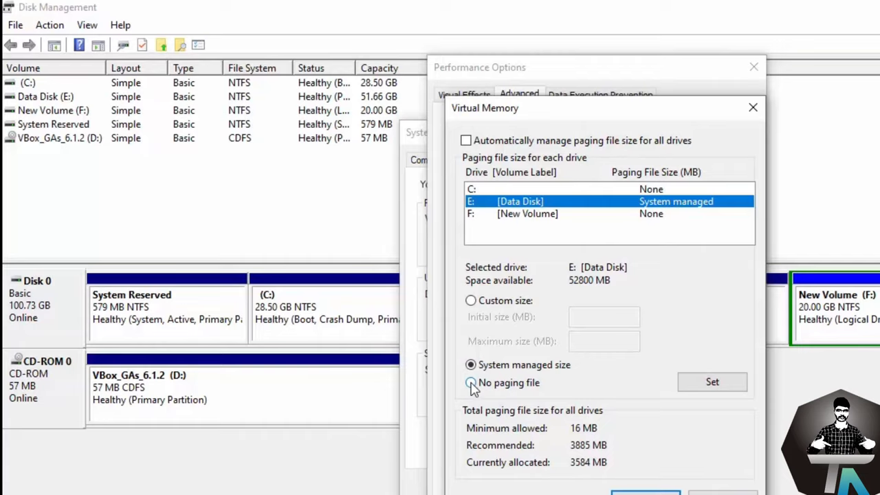
left_click(472, 383)
left_click(701, 386)
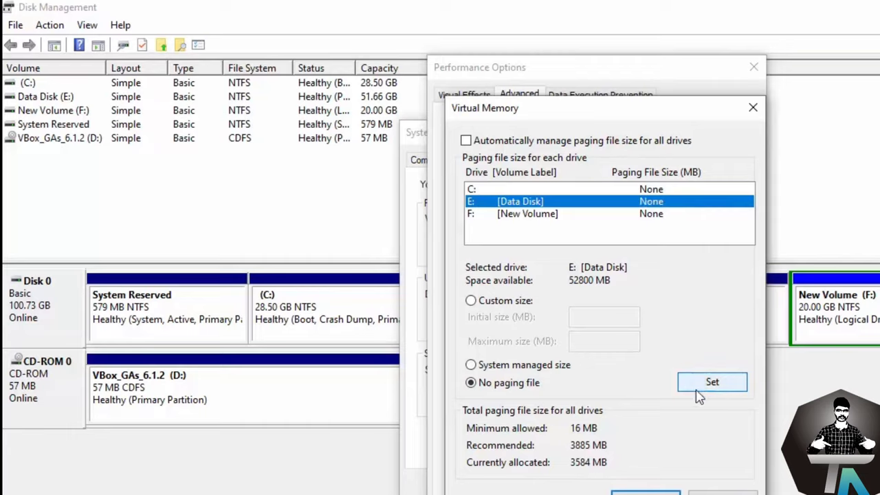
Set drive C: to a system managed paging file size, review the E: and C: settings, and accept the changes in all open dialogs
left_click(493, 189)
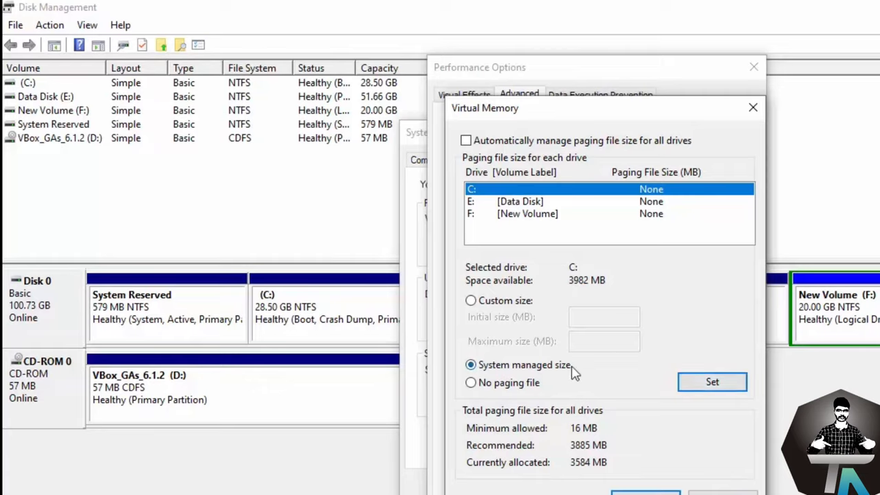
left_click(696, 386)
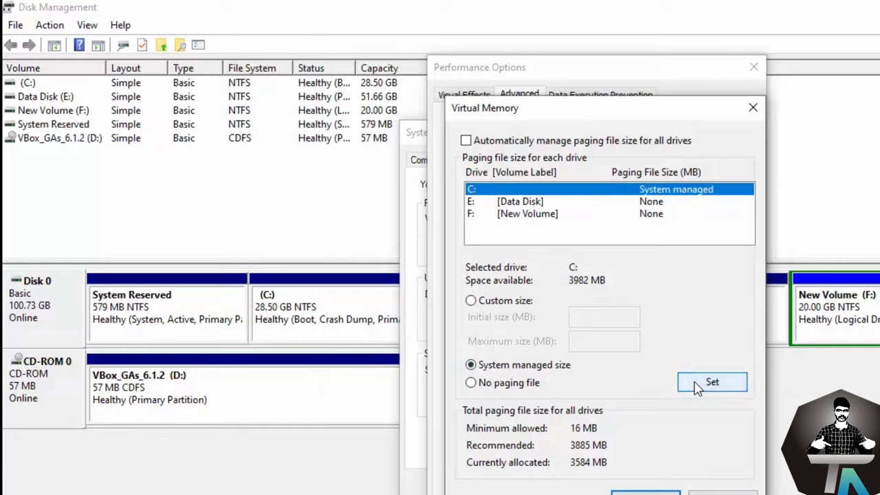
left_click(521, 204)
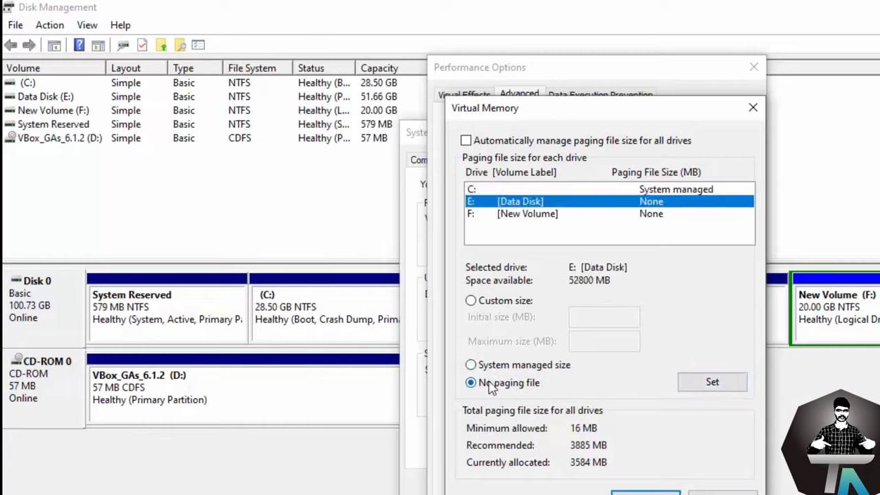
left_click(498, 190)
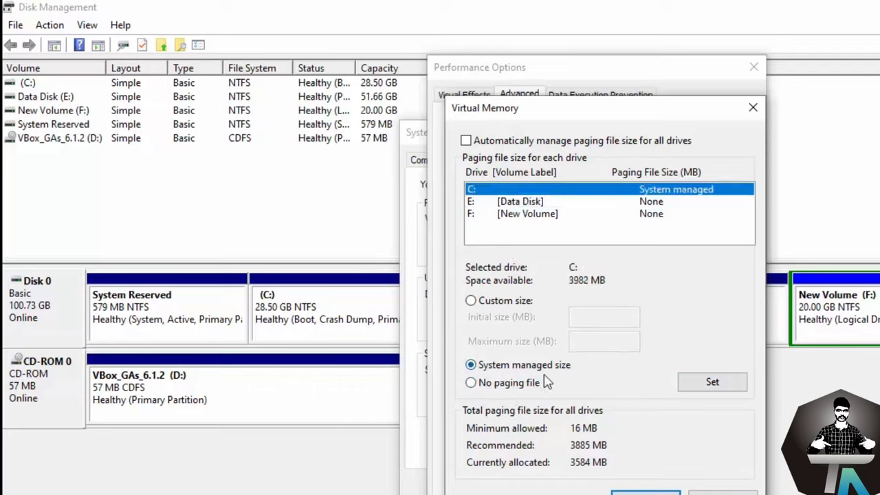
left_click(646, 492)
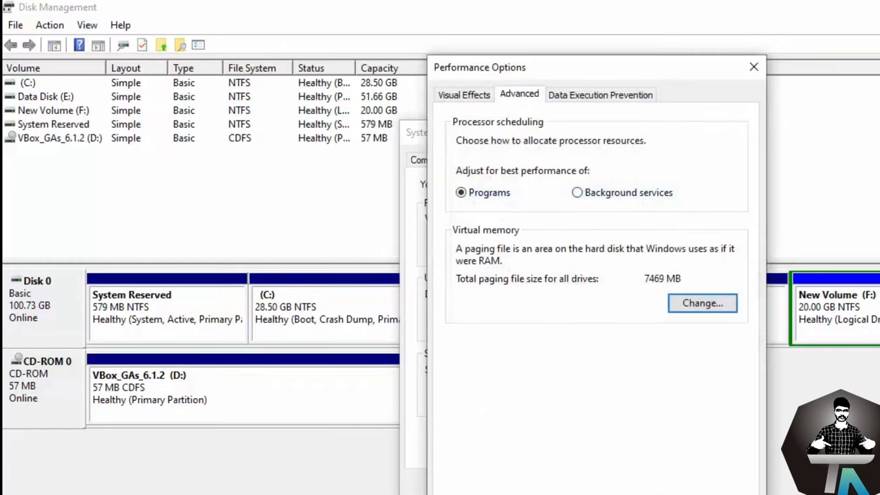
left_click(646, 490)
left_click(566, 483)
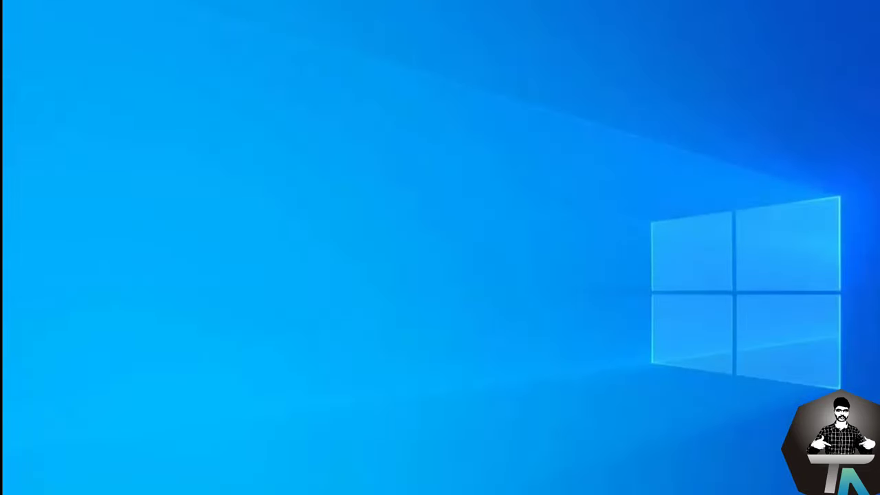
Search Windows for "disk ma", open Create and format hard disk partitions, and maximize the Disk Management window
key("super")
left_click(18, 458)
left_click(39, 491)
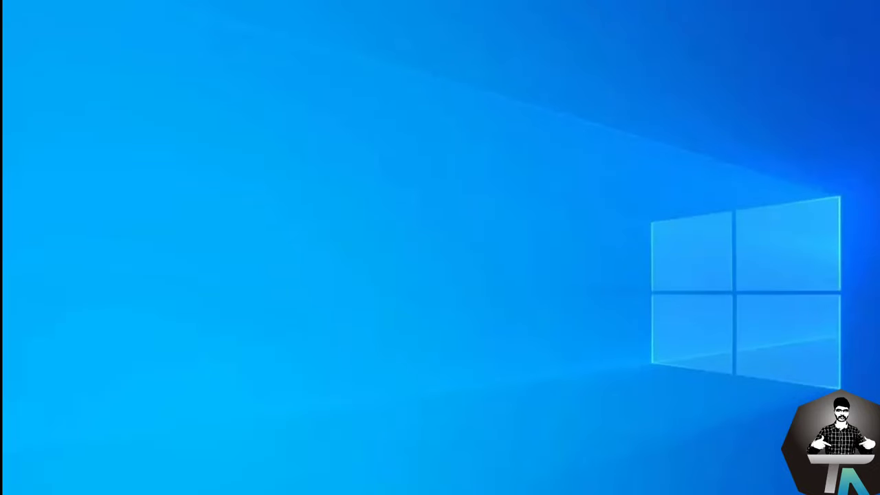
key("super+s")
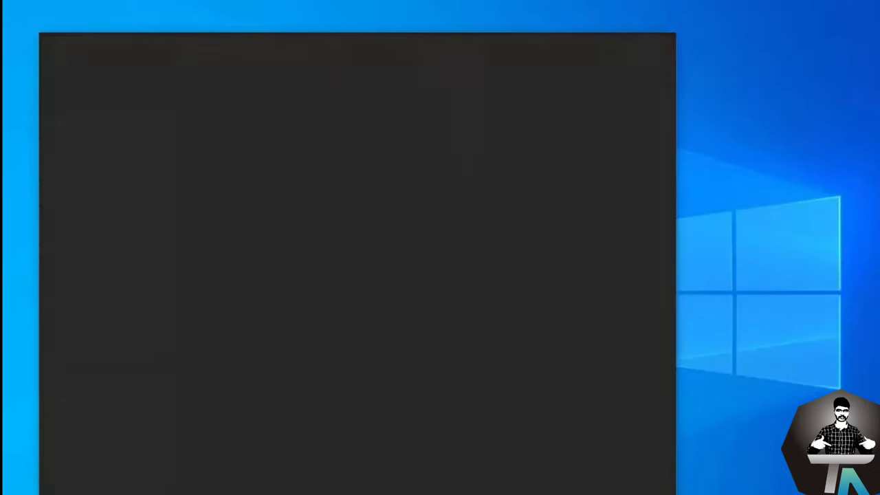
type("dis")
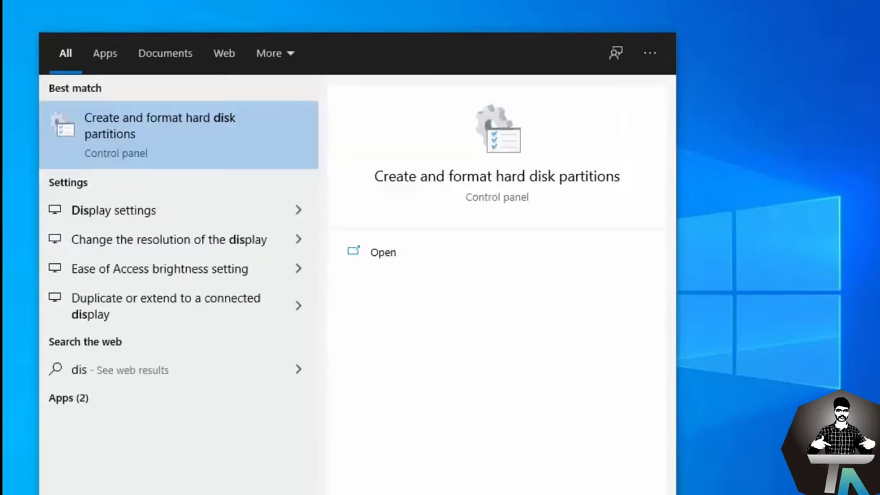
type("k ma")
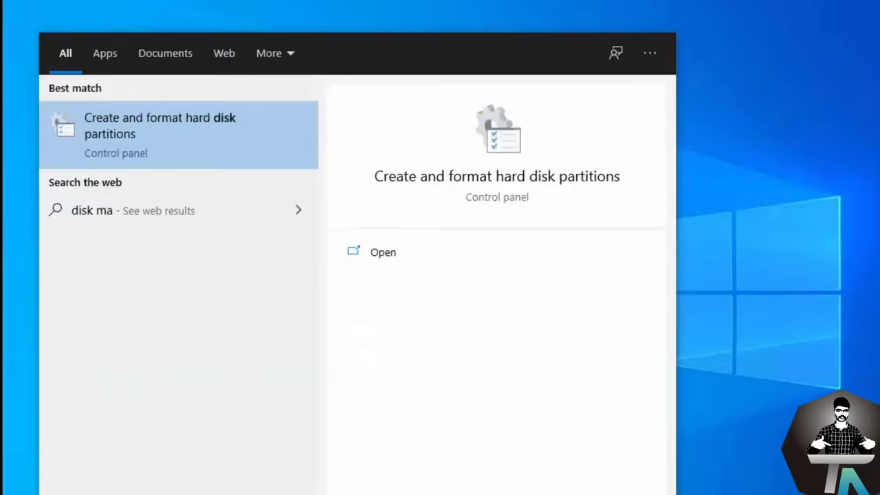
left_click(140, 132)
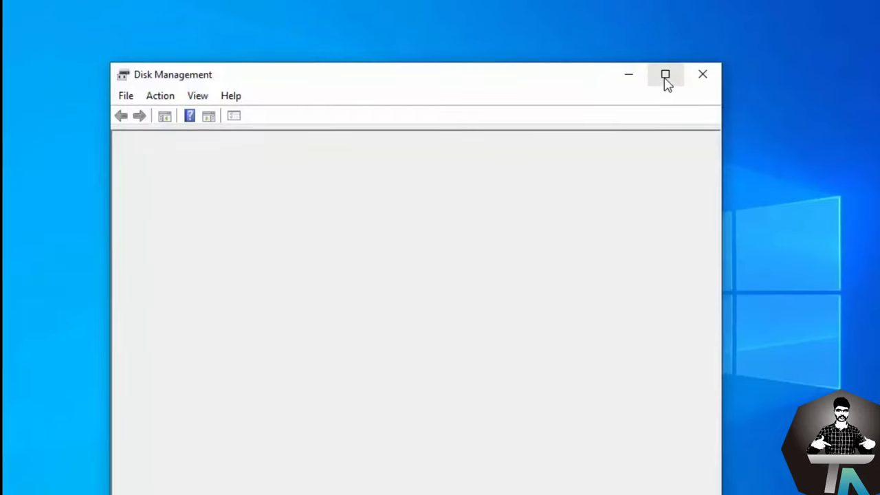
left_click(663, 76)
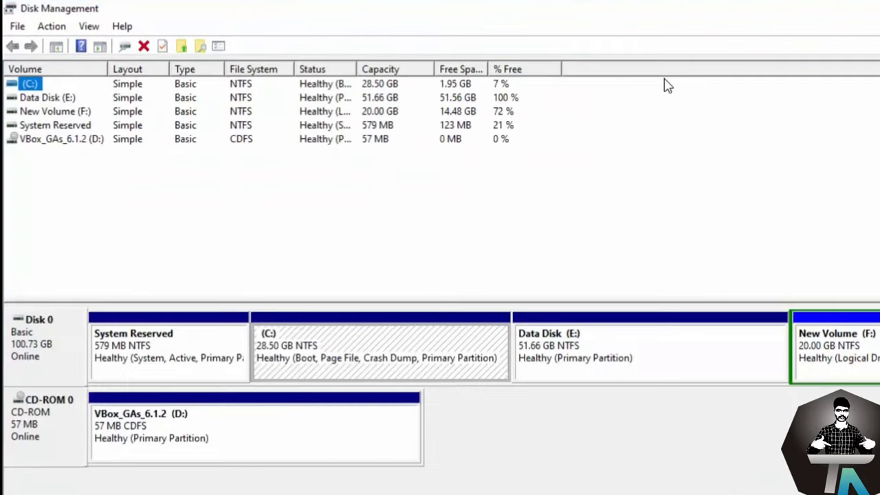
Delete the Data Disk (E:) volume and confirm erasing its data
left_click(624, 408)
left_click(617, 364)
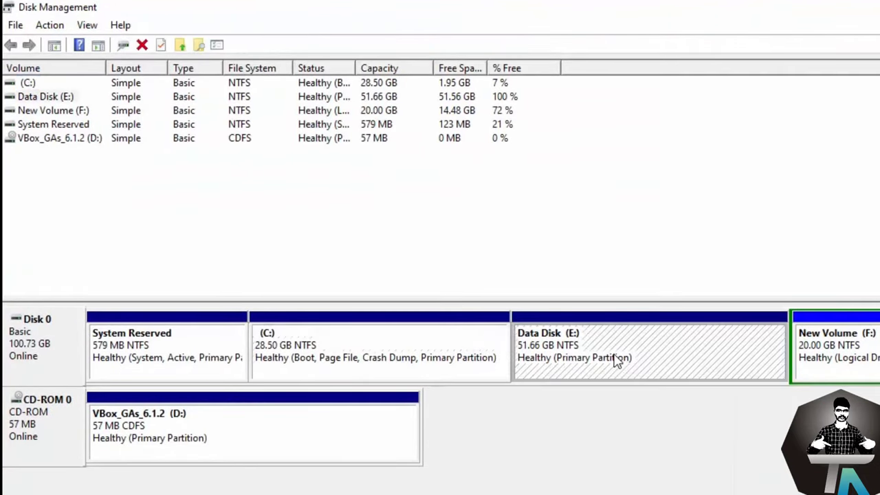
right_click(631, 360)
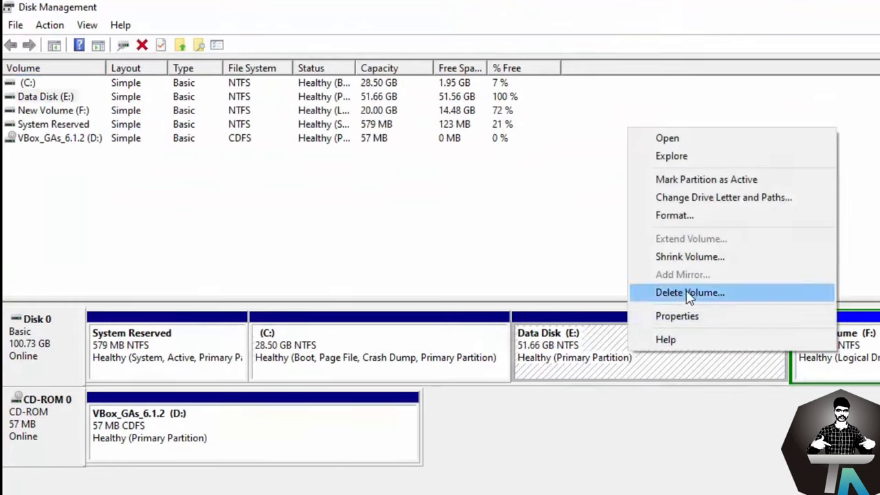
left_click(650, 453)
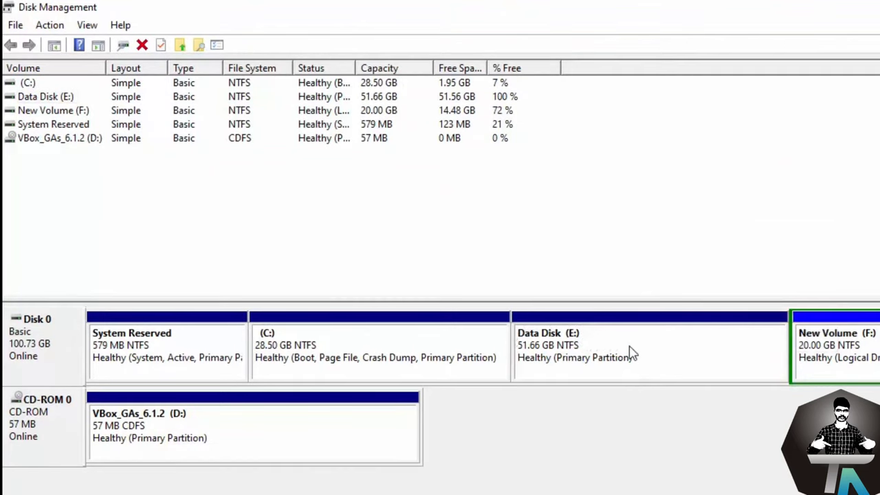
right_click(630, 354)
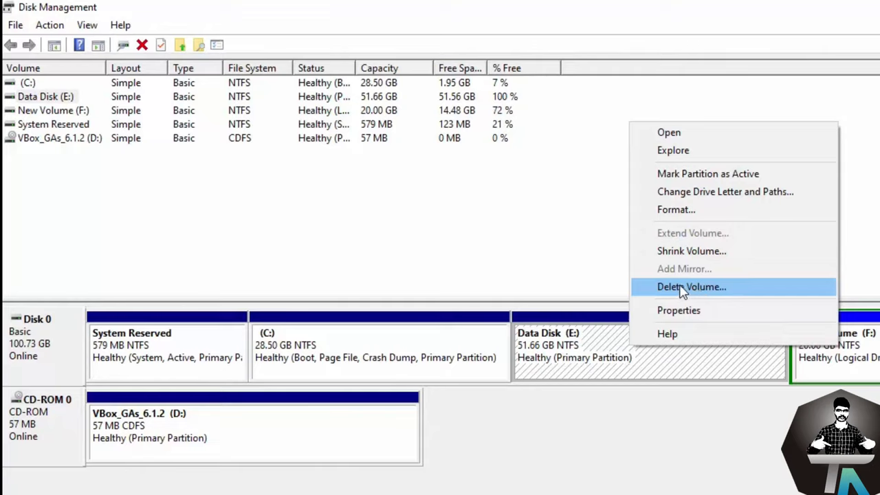
left_click(682, 287)
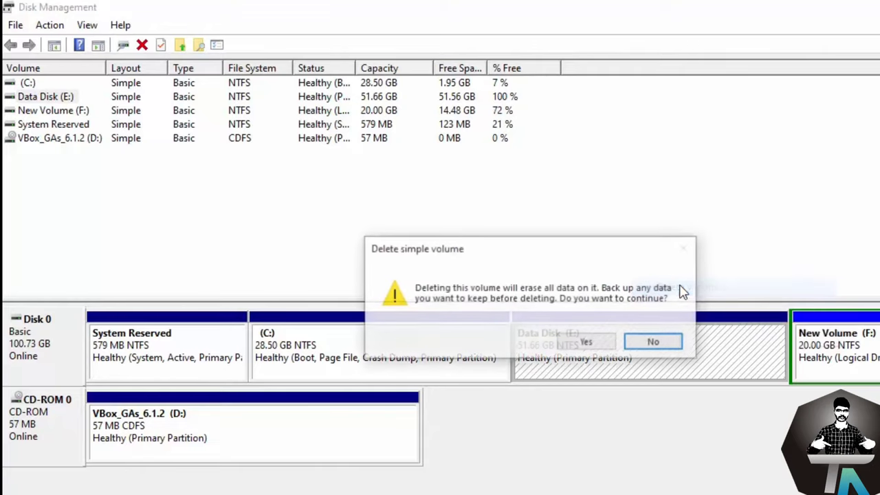
left_click(584, 341)
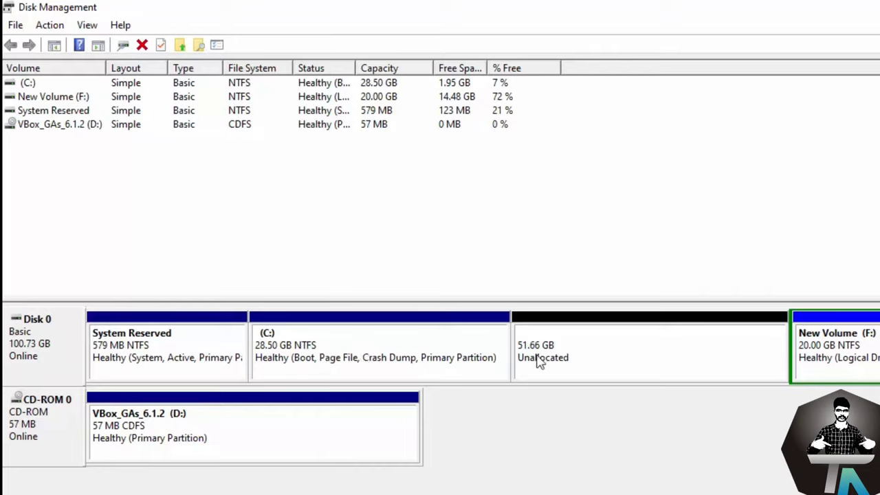
Extend the C: volume with all 52898 MB of the available space on Disk 0
left_click(323, 362)
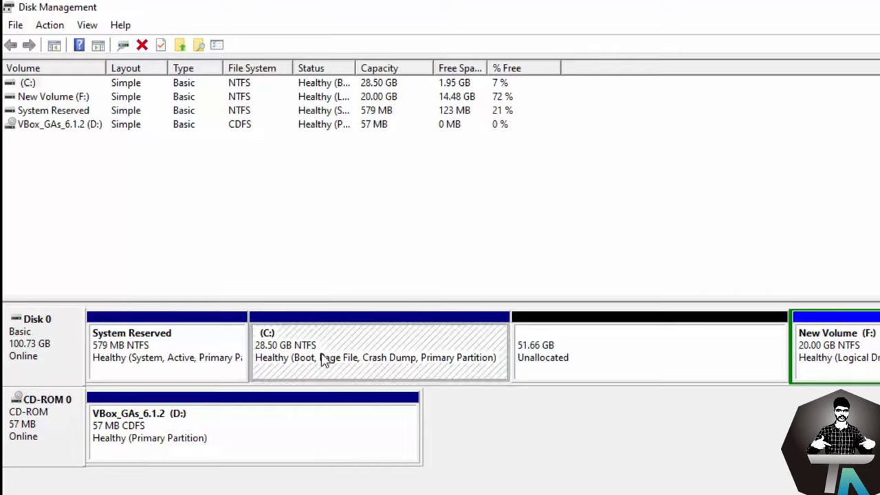
right_click(369, 349)
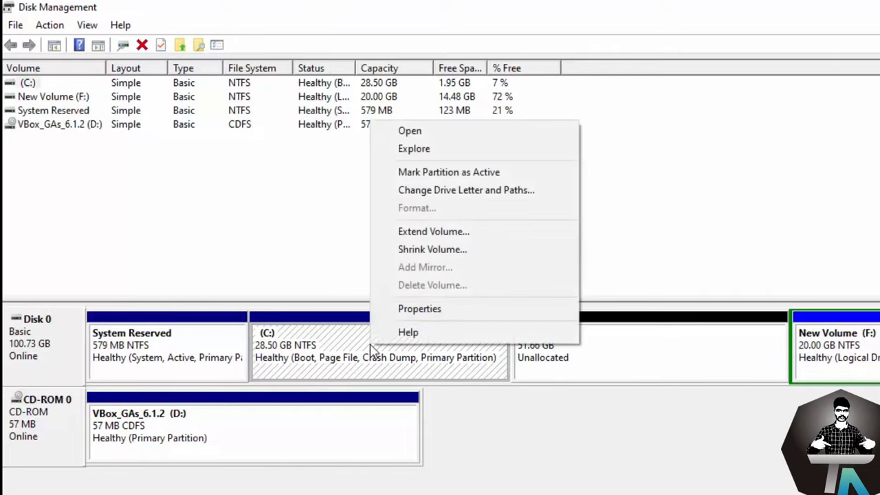
left_click(424, 233)
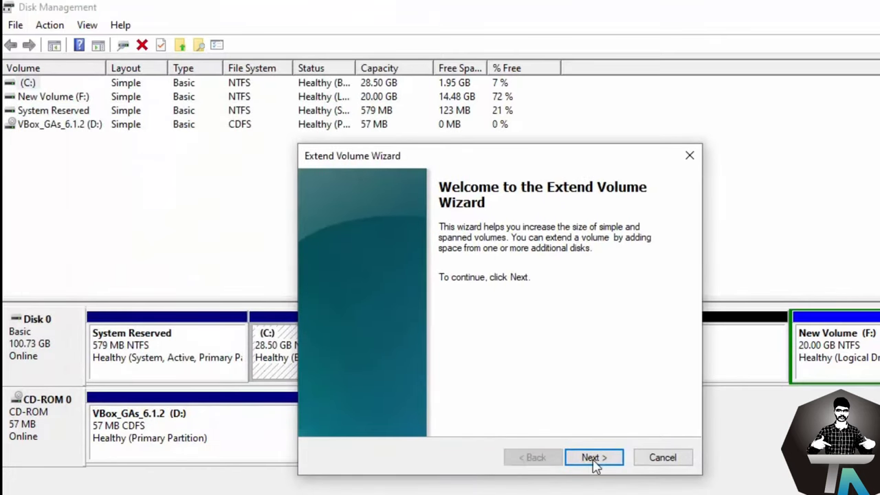
left_click(592, 459)
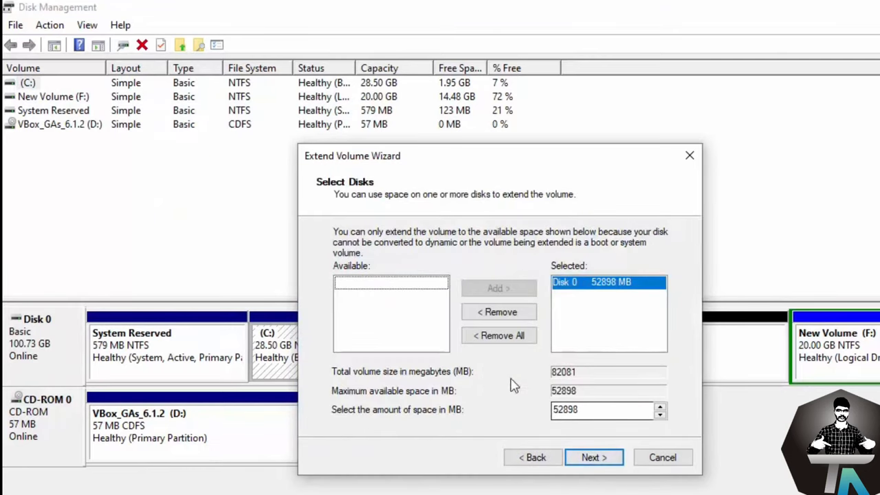
left_click(586, 460)
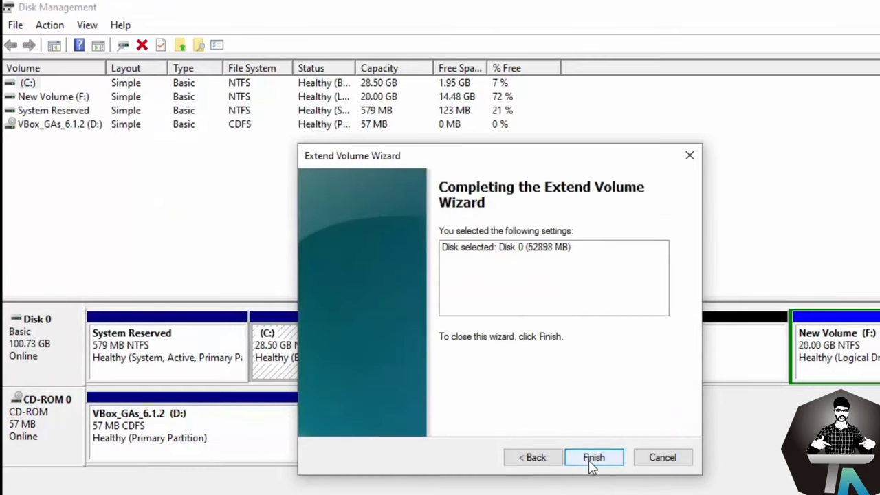
left_click(593, 458)
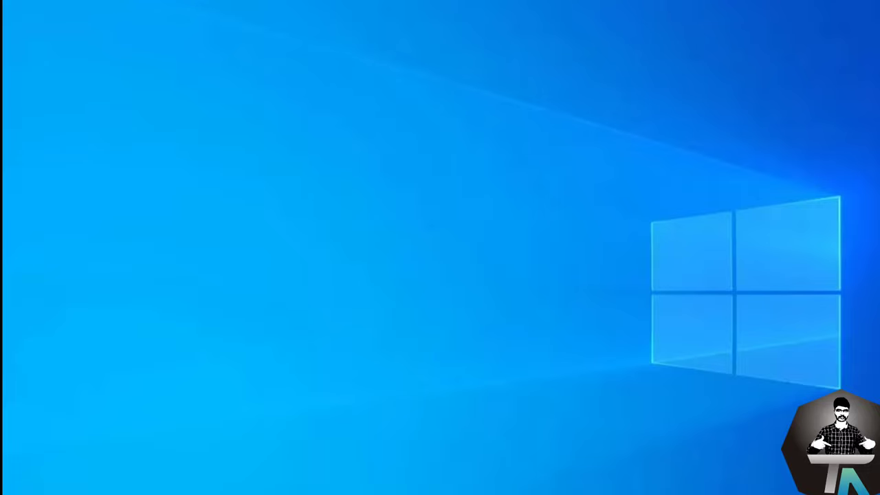
Open This PC in File Explorer and check the free space and total size of Local Disk (C:)
key("super+e")
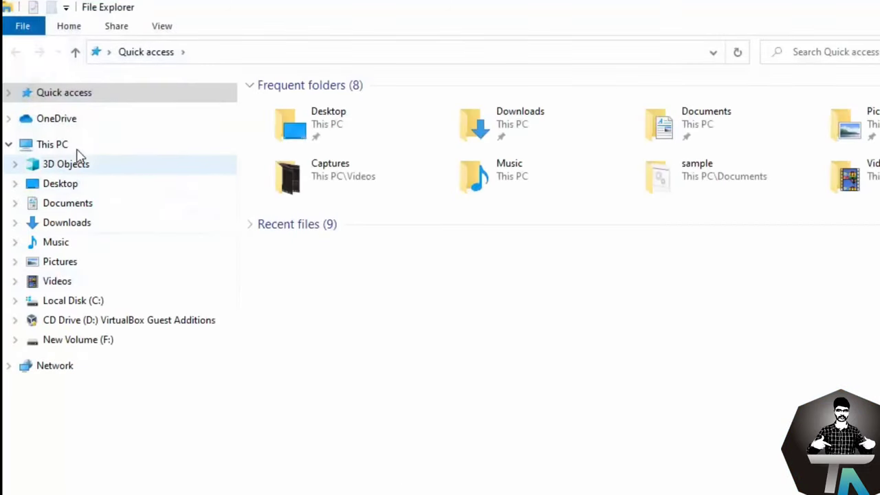
left_click(77, 152)
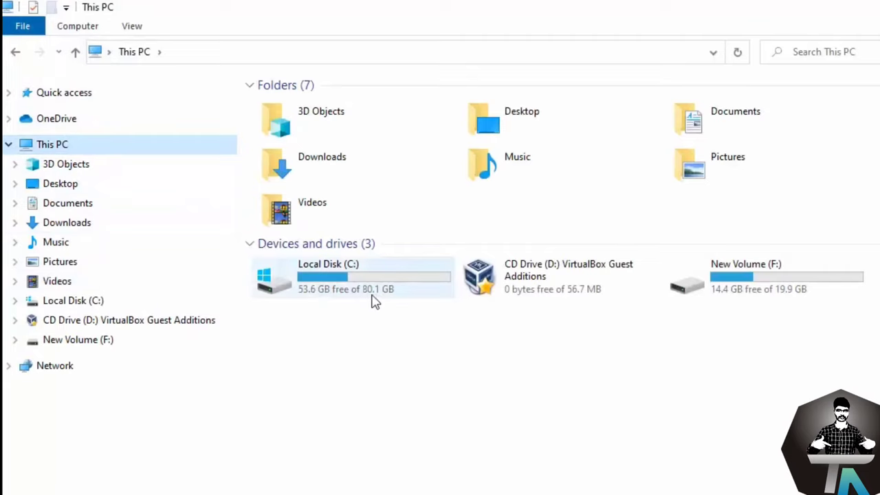
mouse_move(371, 300)
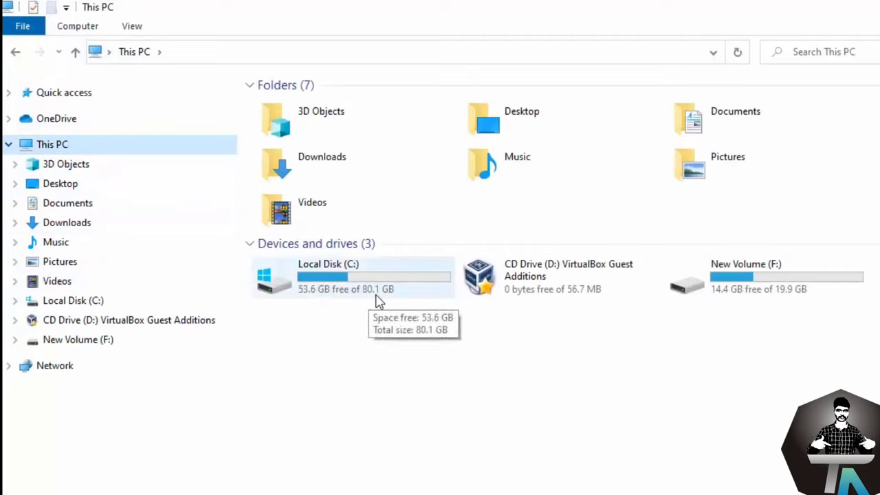